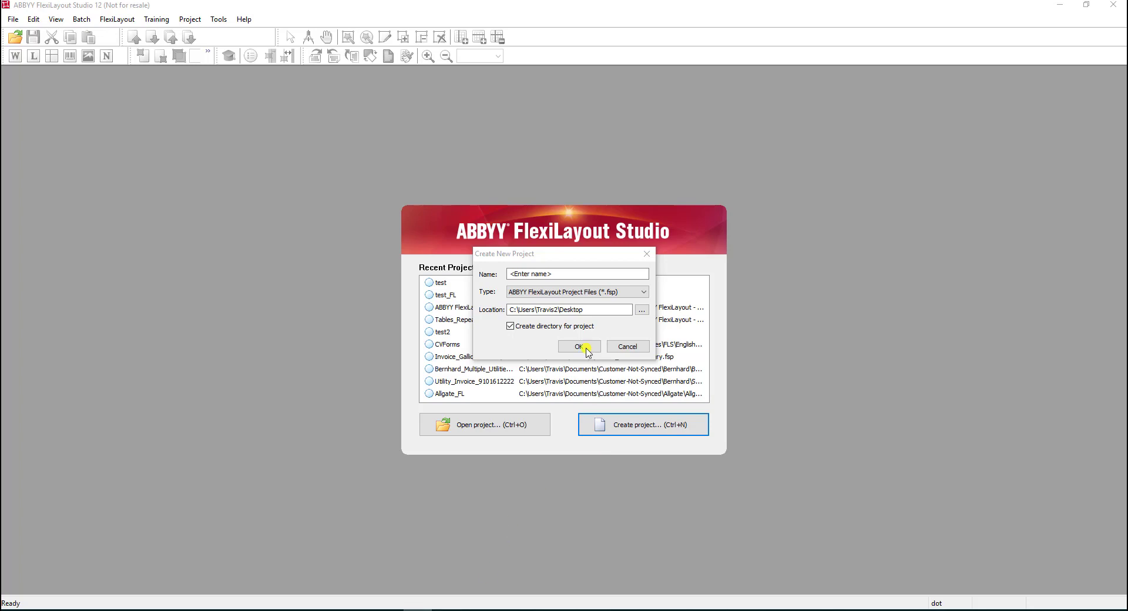
- Create a new FlexiLayout project named test on the Desktop, with its own project directory
left_click(559, 282)
type("test")
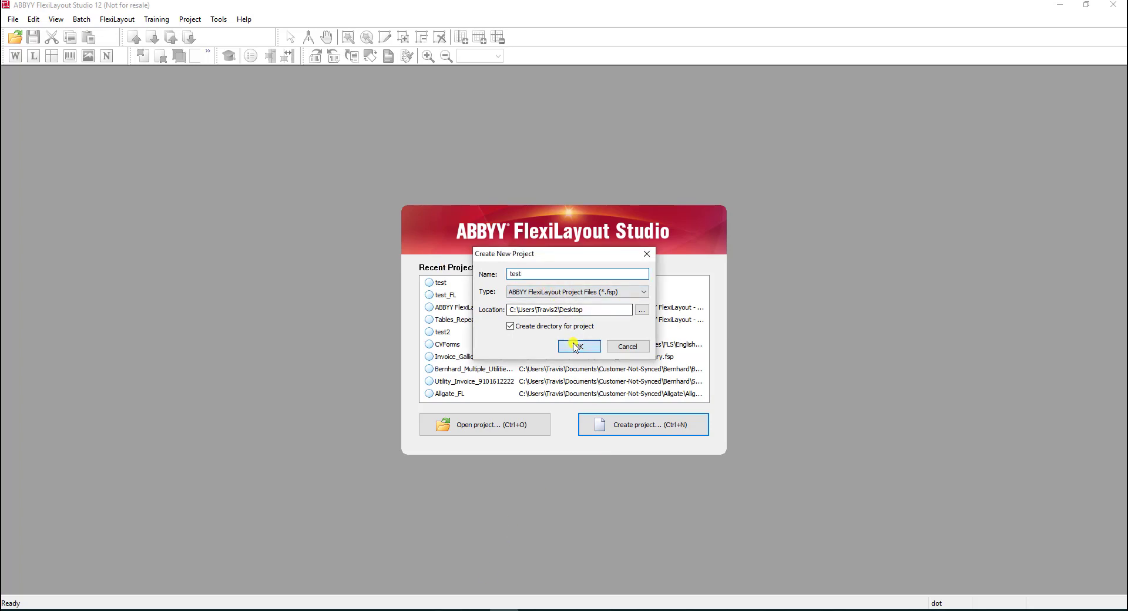
left_click(574, 346)
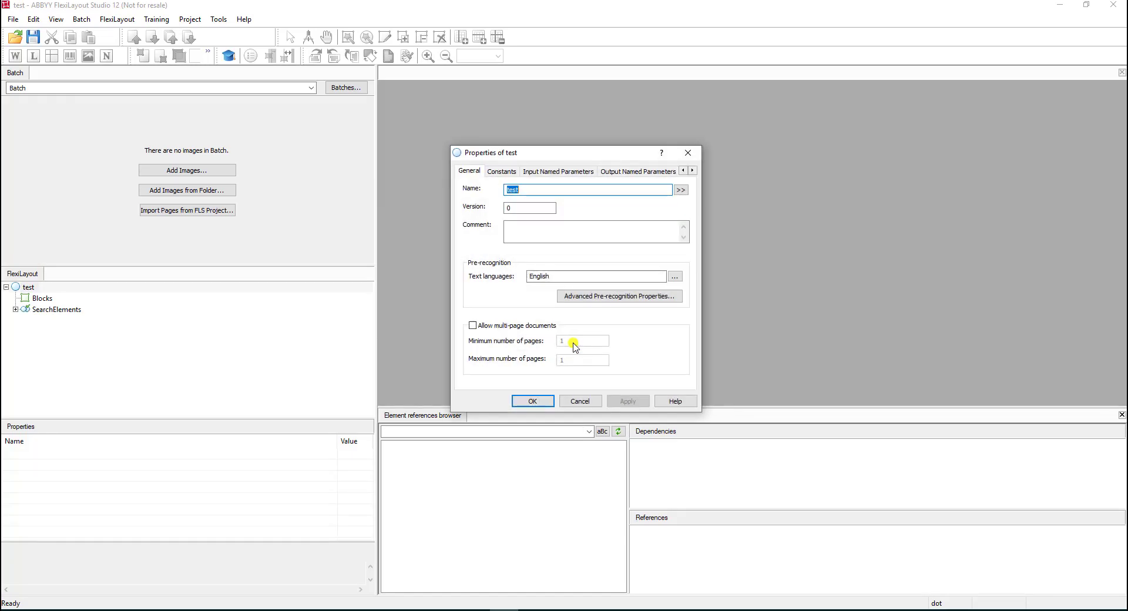
- Allow multi-page documents in the test FlexiLayout and set the maximum number of pages to INF
left_click(487, 327)
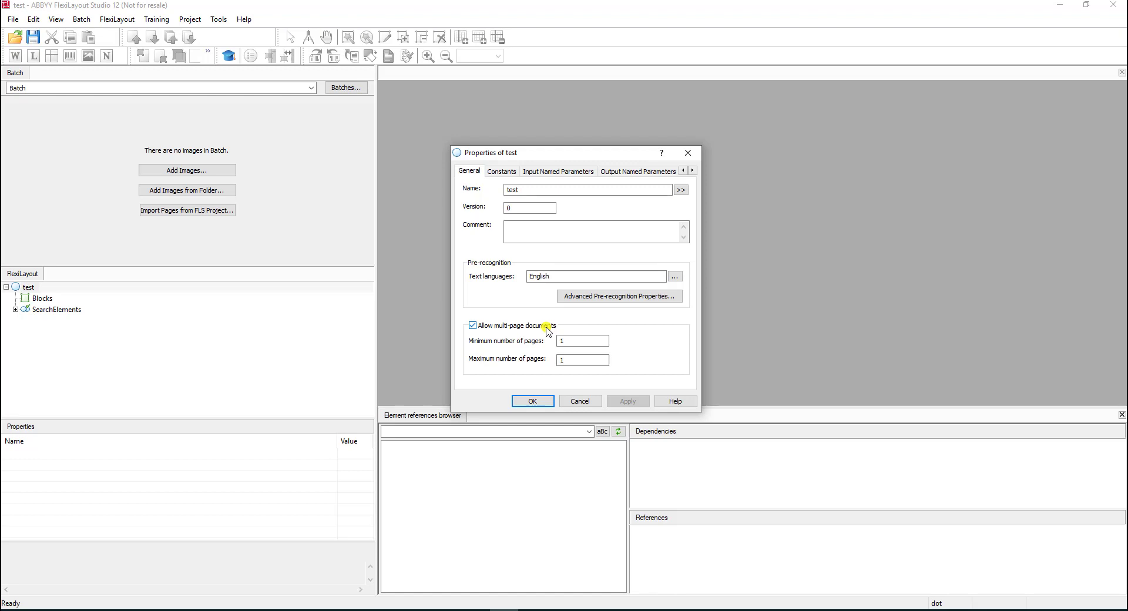
left_click(581, 364)
key("BackSpace")
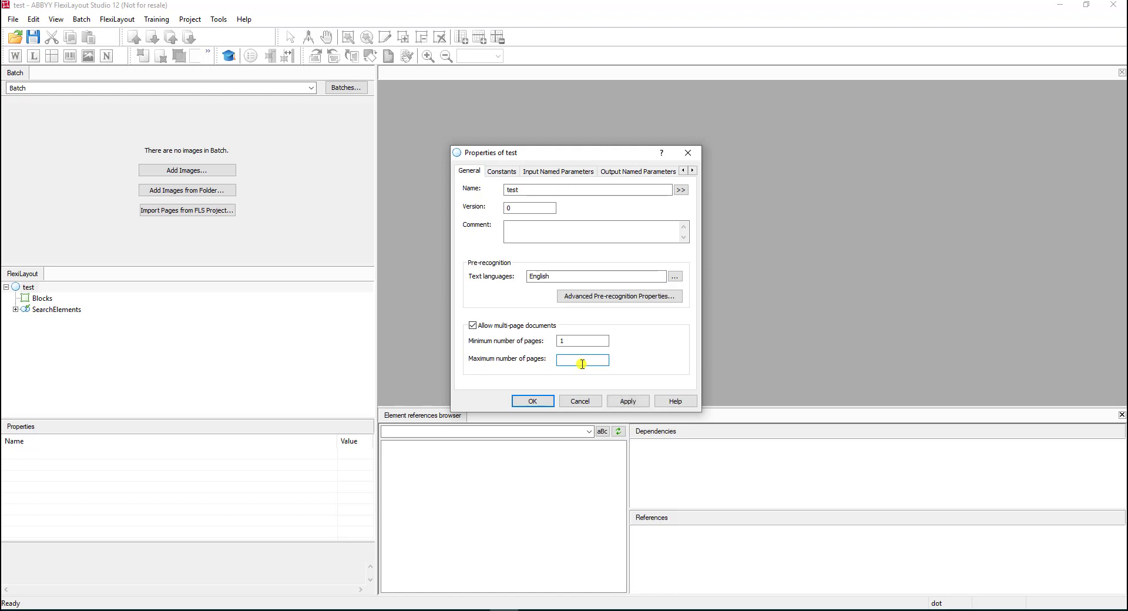
type("INF")
left_click(540, 401)
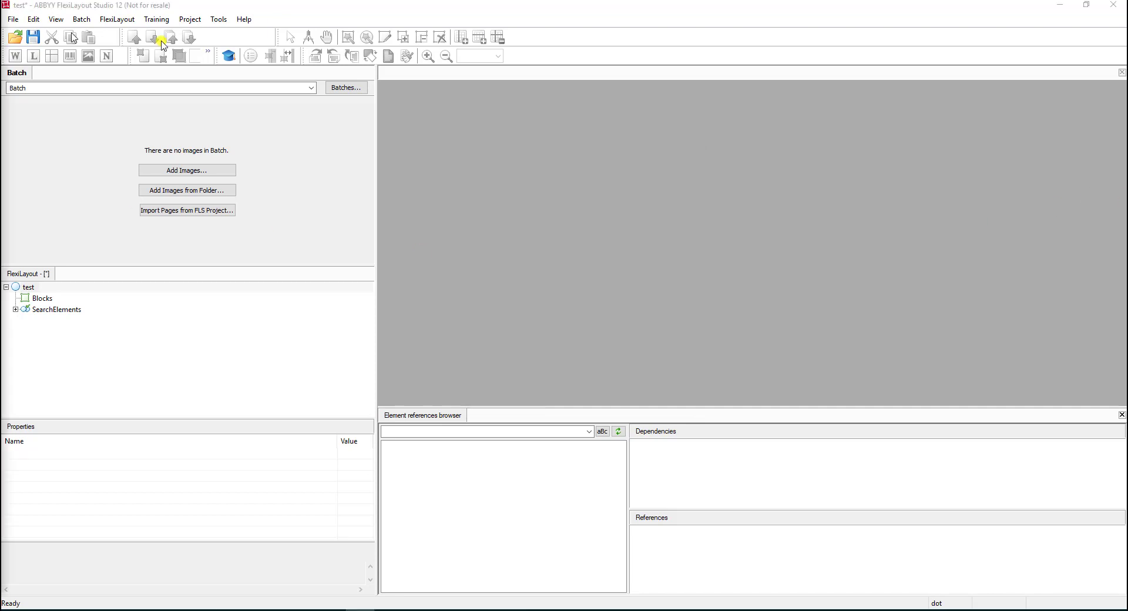
- Switch to Binder-Combined.pdf in Adobe Acrobat, examine where each company's price list starts, and close the file
left_click(652, 3)
double_click(652, 3)
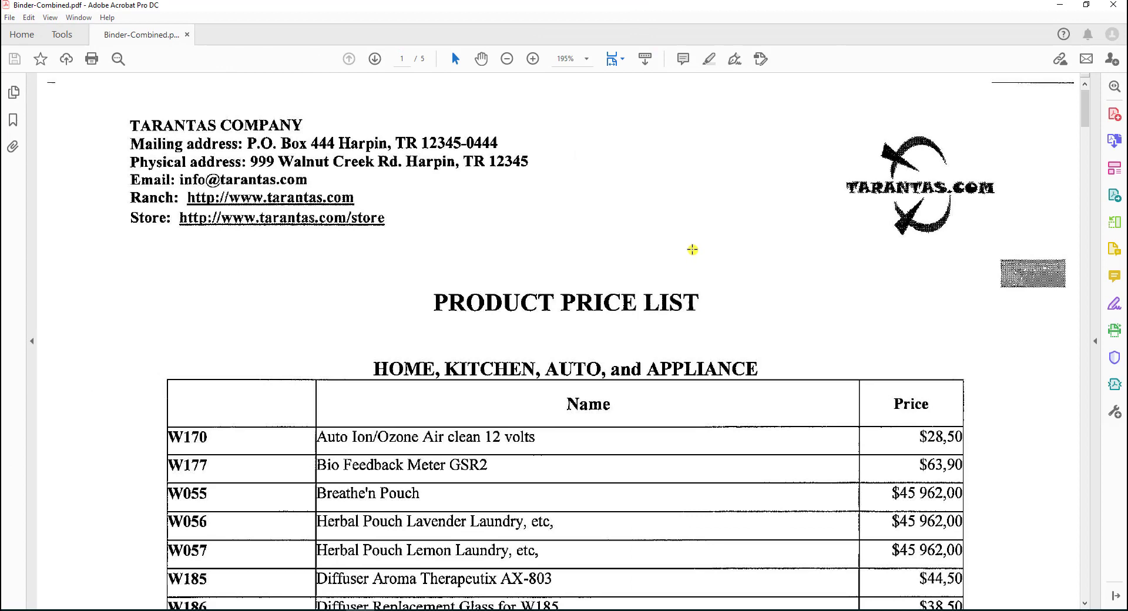
key("ctrl+1")
scroll(680, 300, "down", 1)
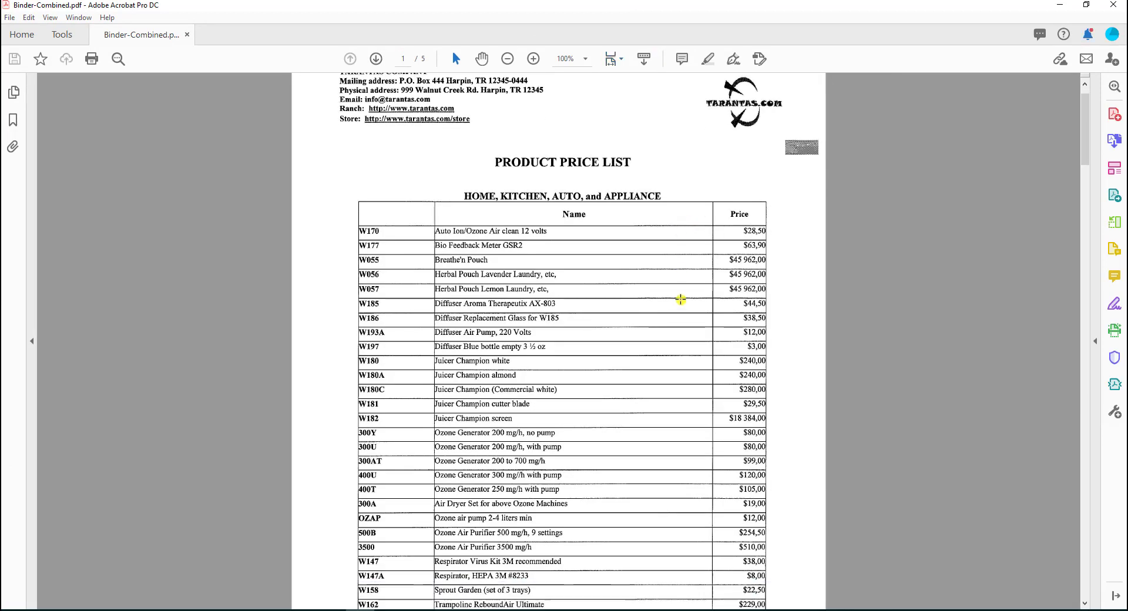
scroll(680, 299, "down", 10)
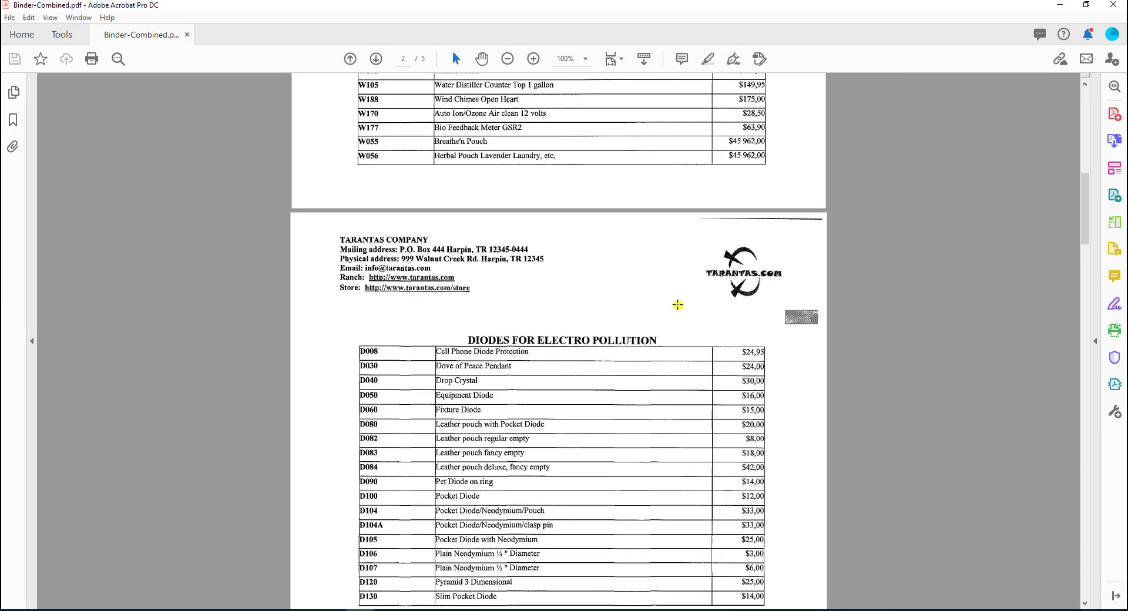
scroll(679, 306, "down", 12)
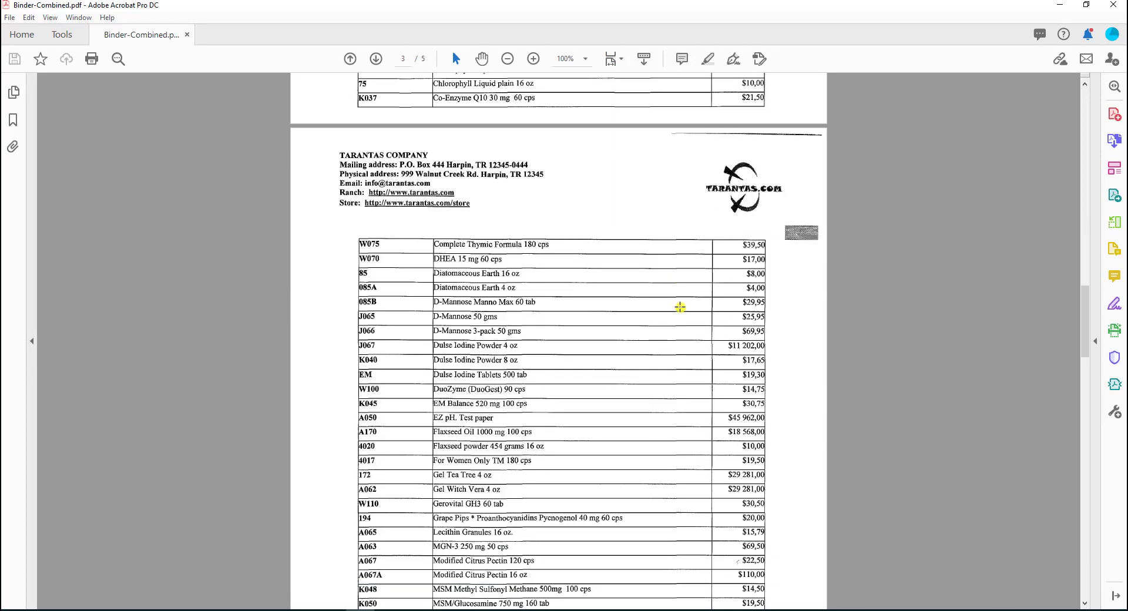
scroll(680, 307, "down", 10)
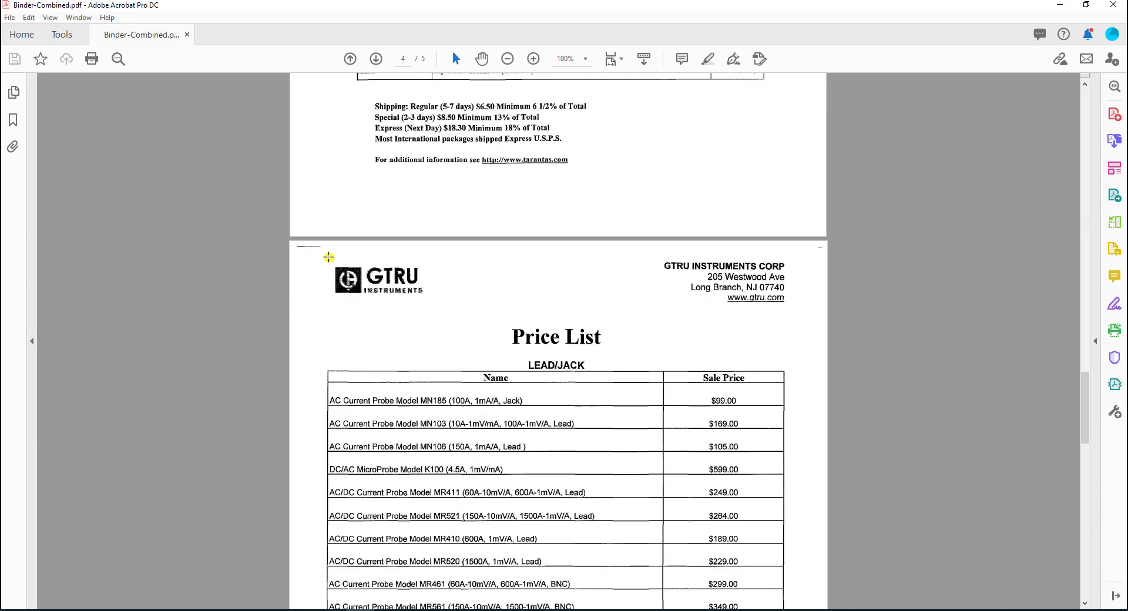
left_click_drag(329, 257, 785, 454)
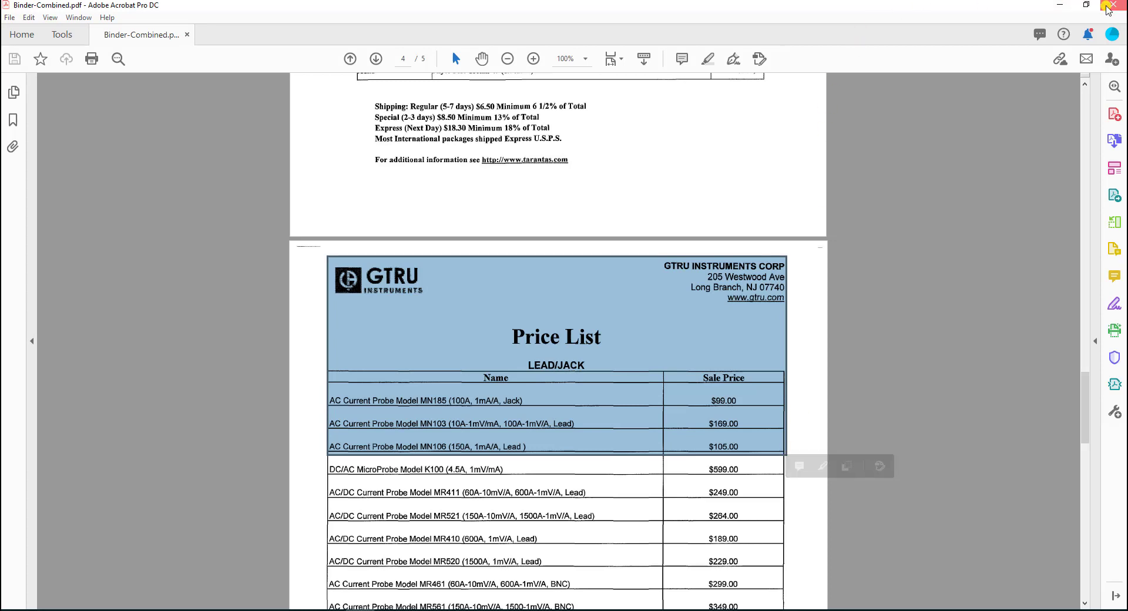
left_click(1113, 5)
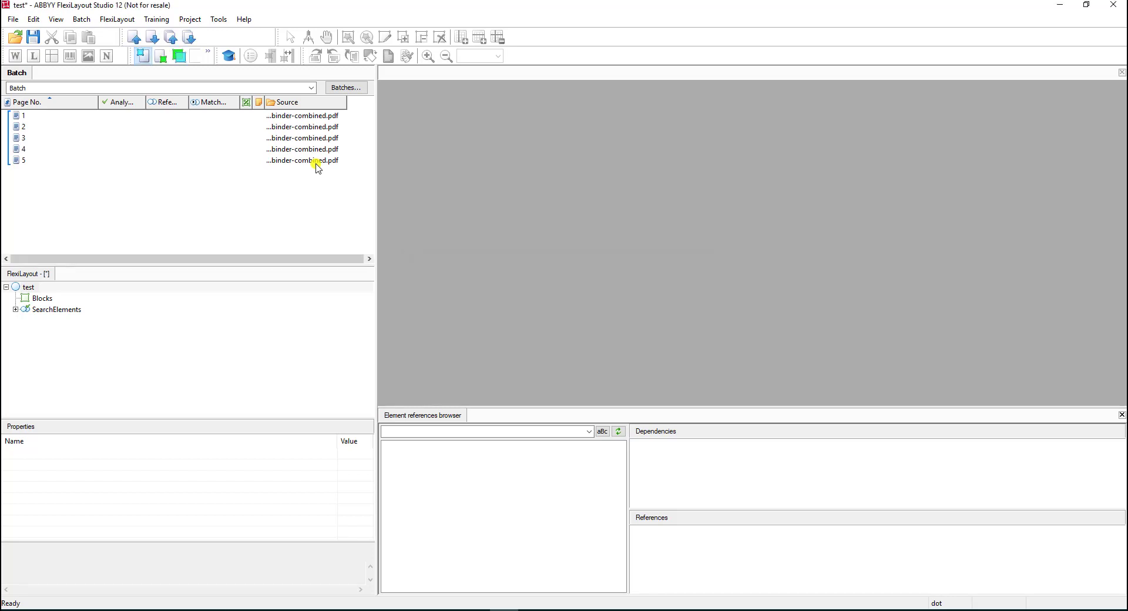
- Disable the Footer element under SearchElements
left_click(16, 312)
left_click(53, 331)
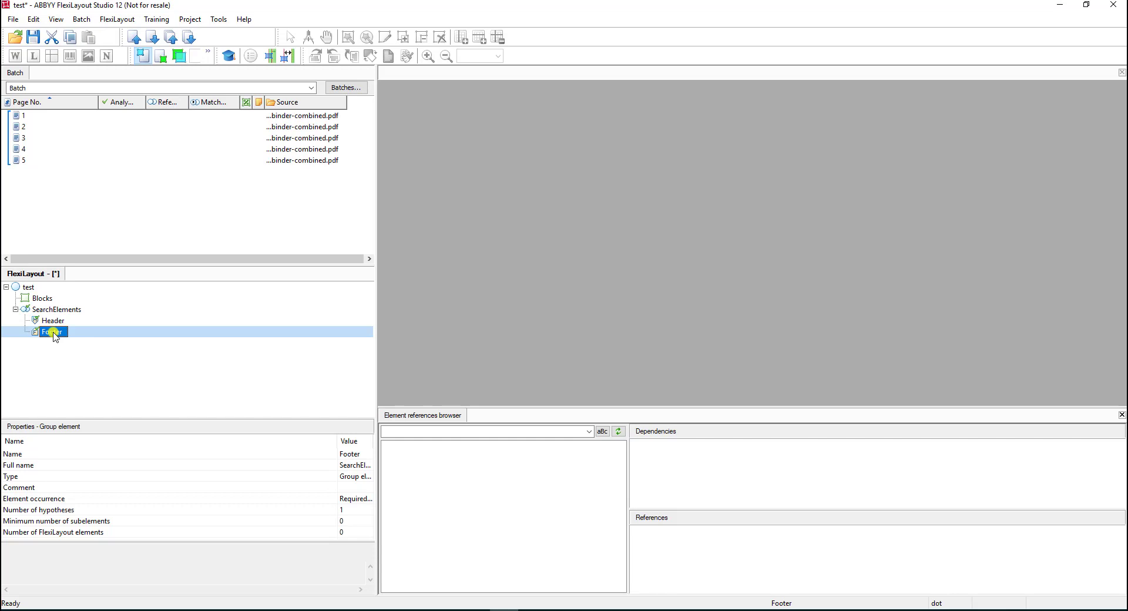
right_click(55, 333)
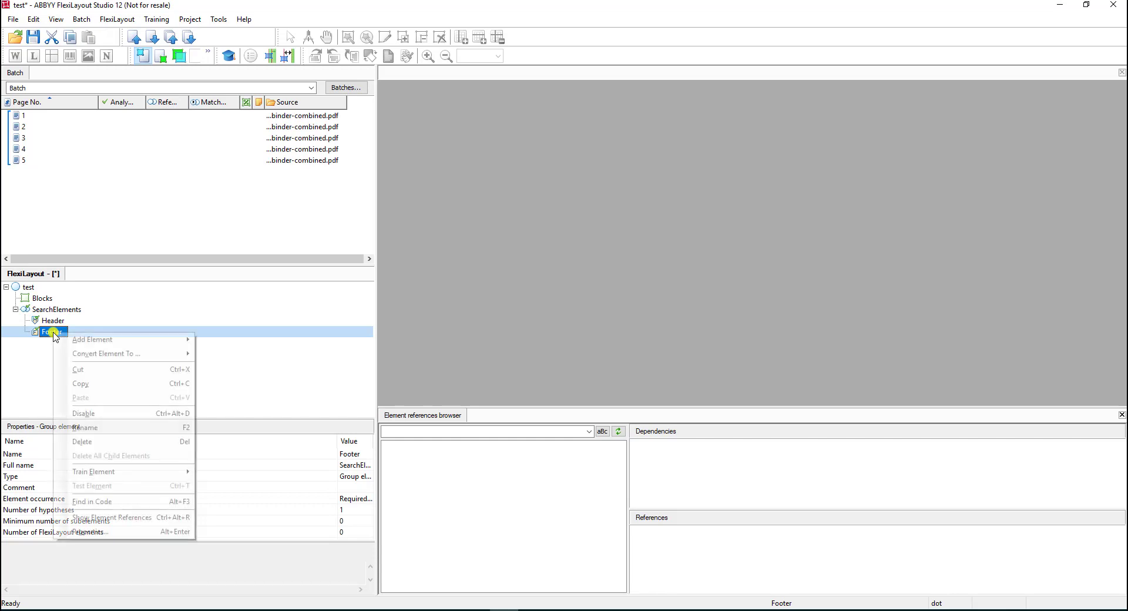
left_click(112, 413)
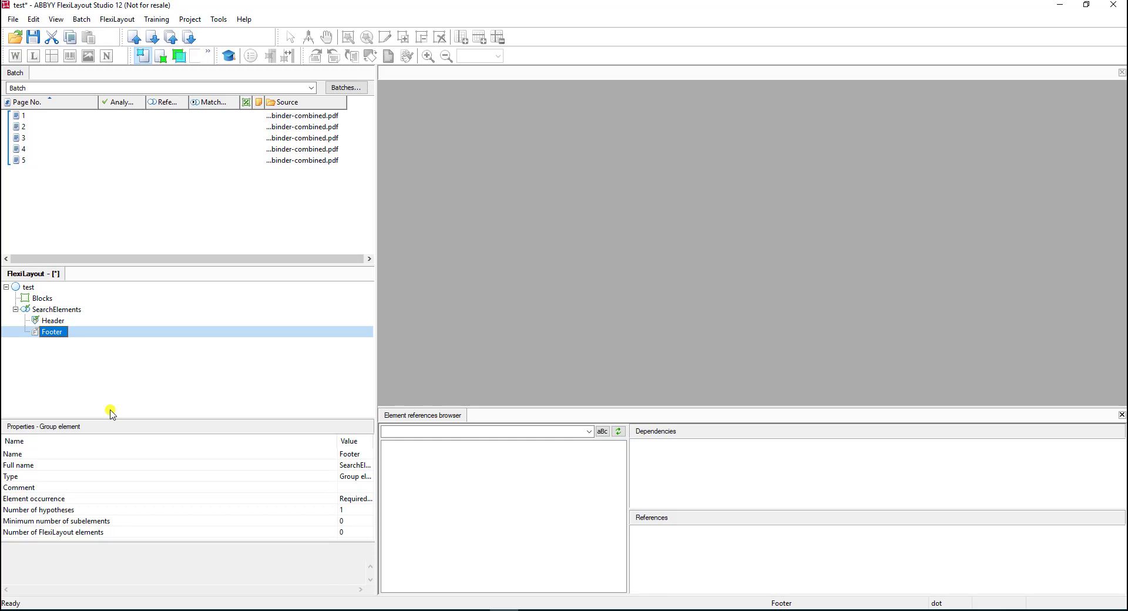
- Add a Static Text element named stPriceHeader to the Header group
right_click(61, 323)
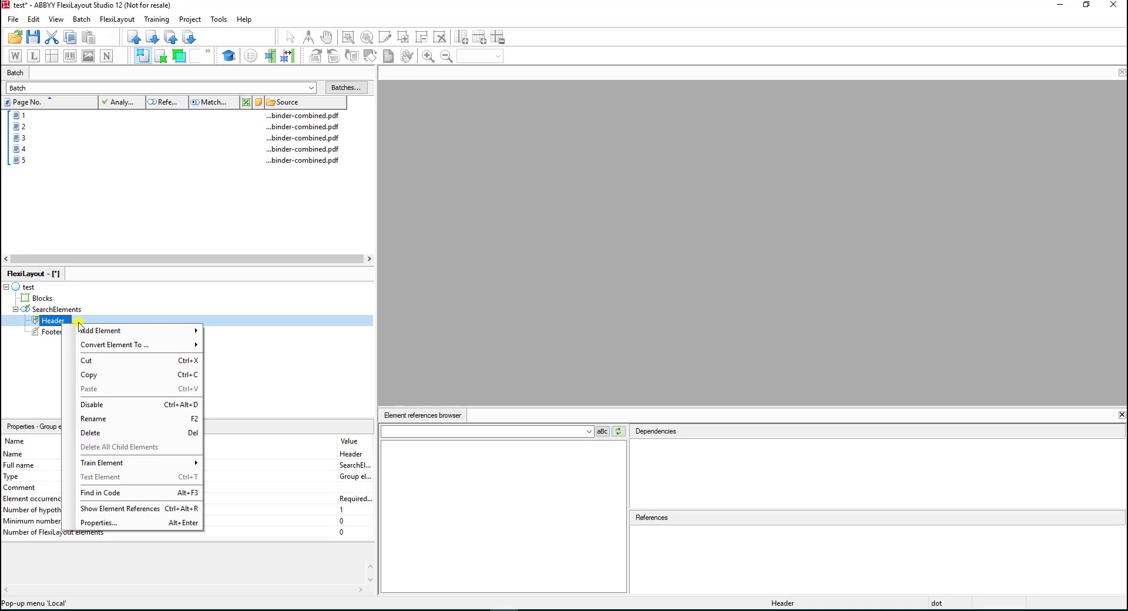
mouse_move(98, 330)
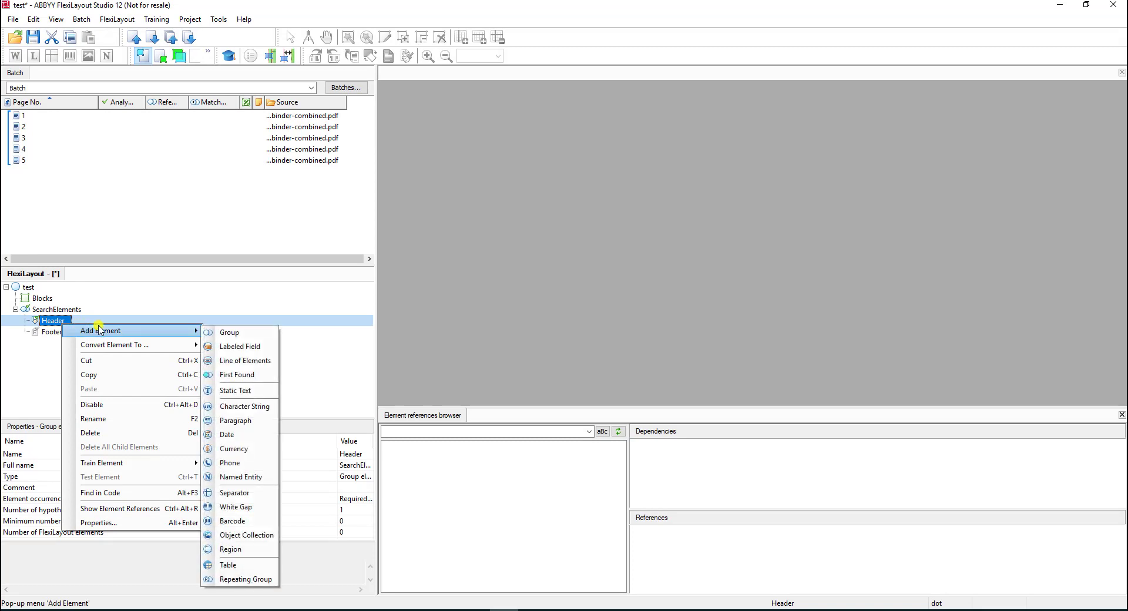
left_click(264, 391)
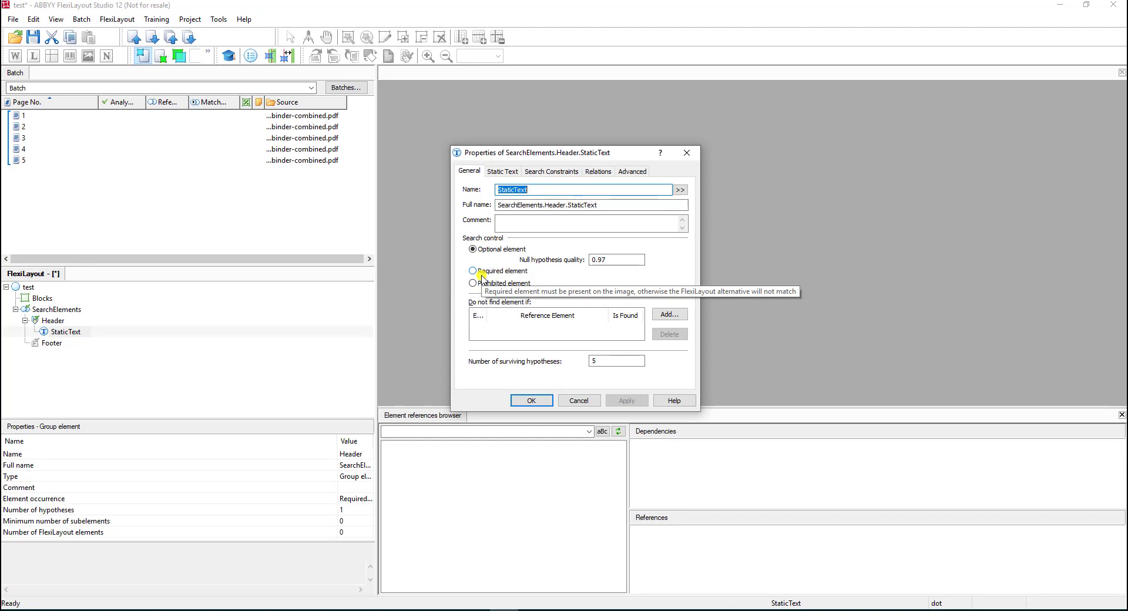
type("s")
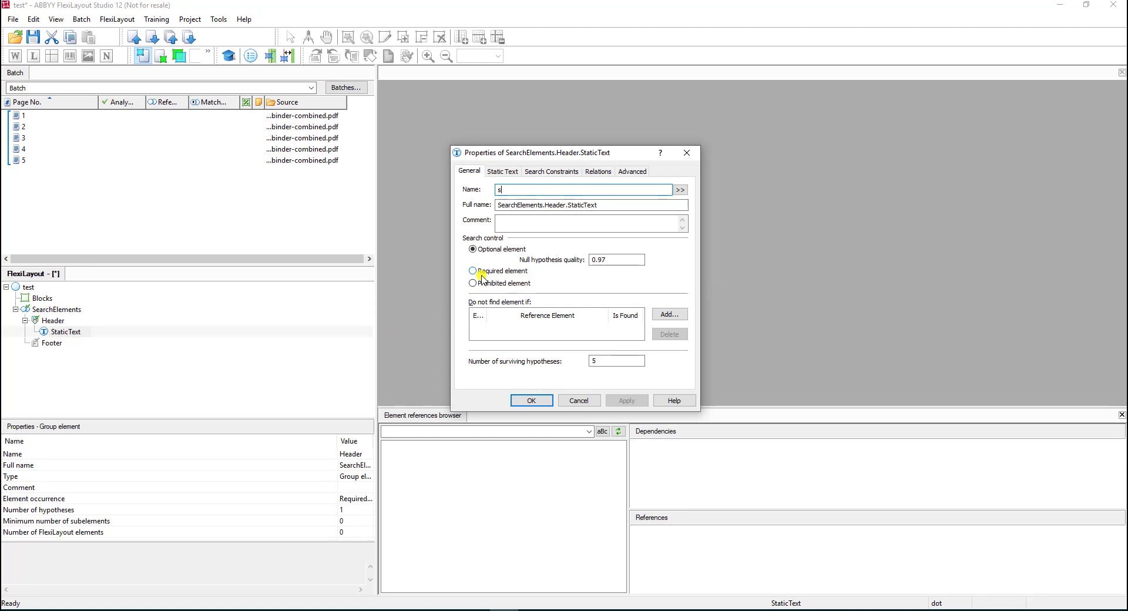
type("tPriceHeader")
- Set the stPriceHeader search text to "Price List" and make it a required element
left_click(500, 171)
key("ctrl+a")
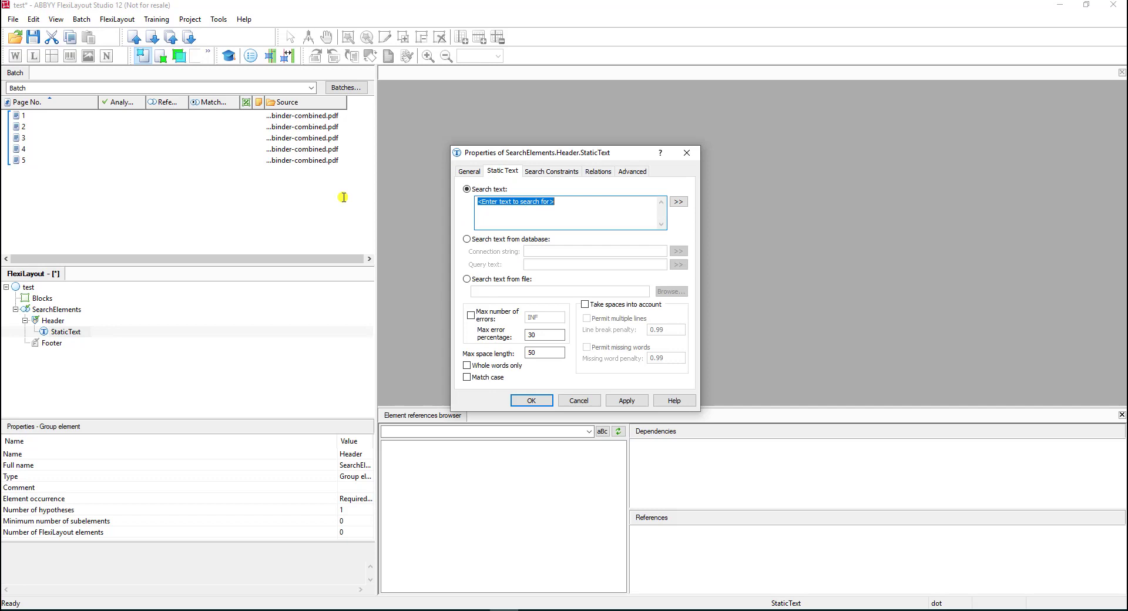
type("Price List")
left_click(469, 170)
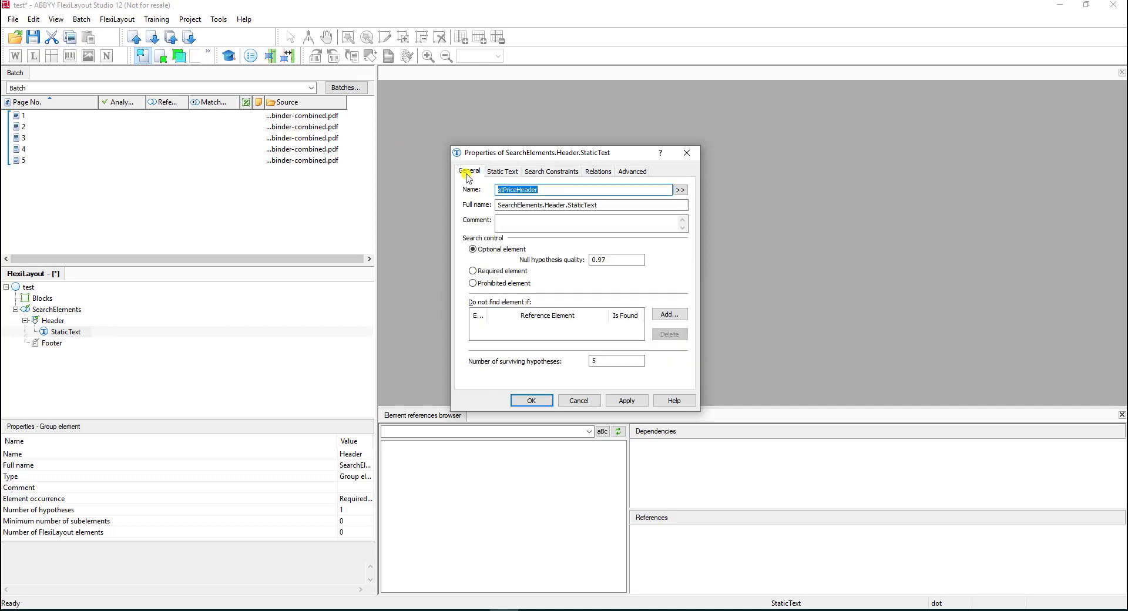
left_click(515, 271)
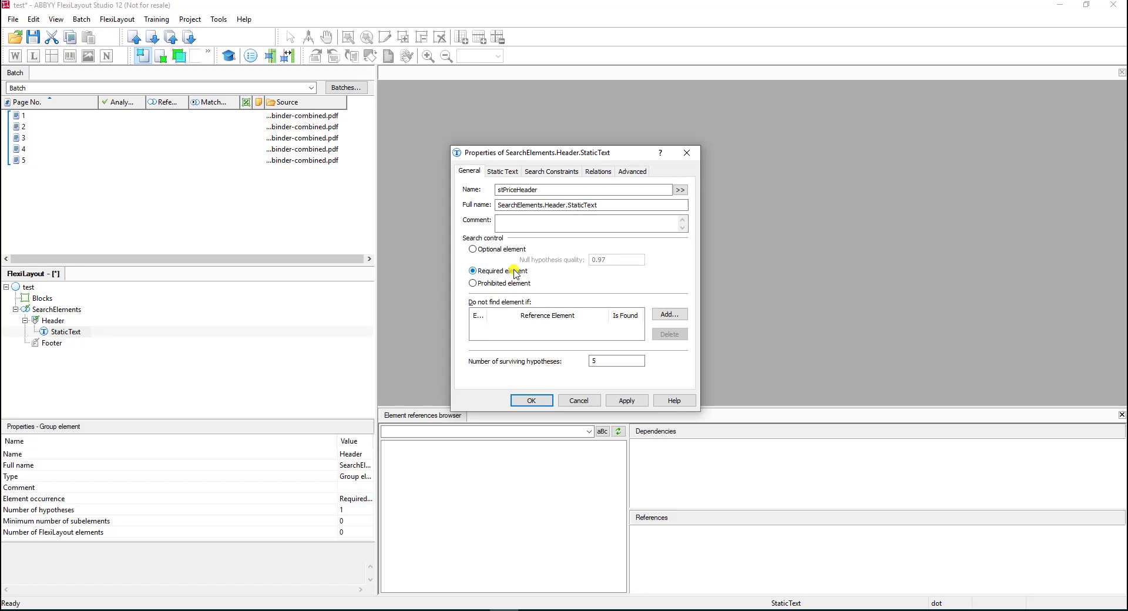
left_click(532, 399)
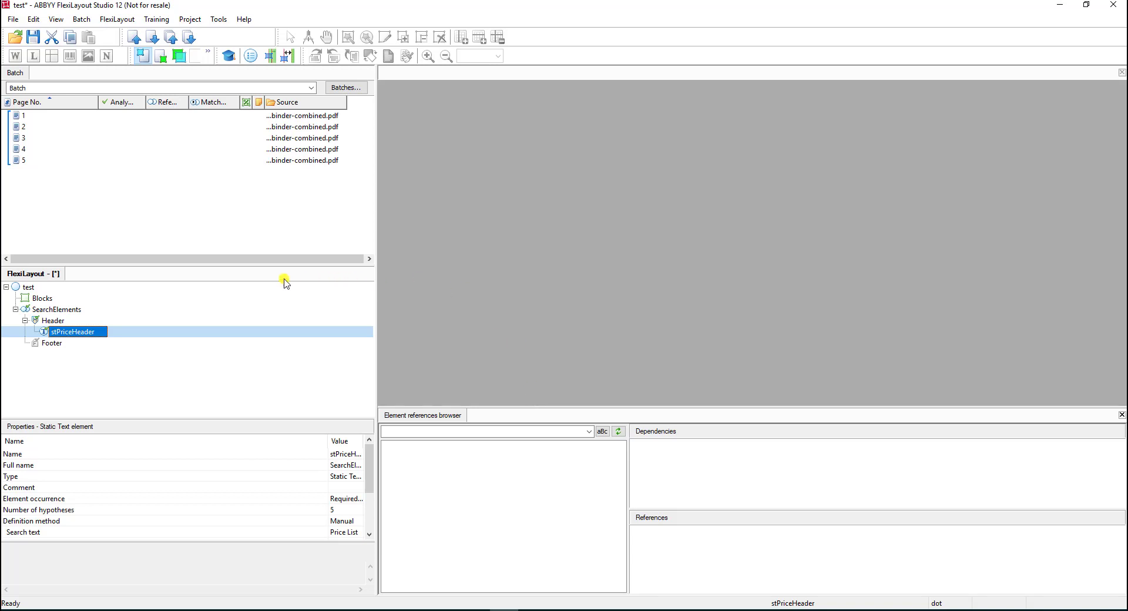
- Match all five batch pages against the FlexiLayout and check how they are grouped into documents
left_click_drag(137, 223, 245, 109)
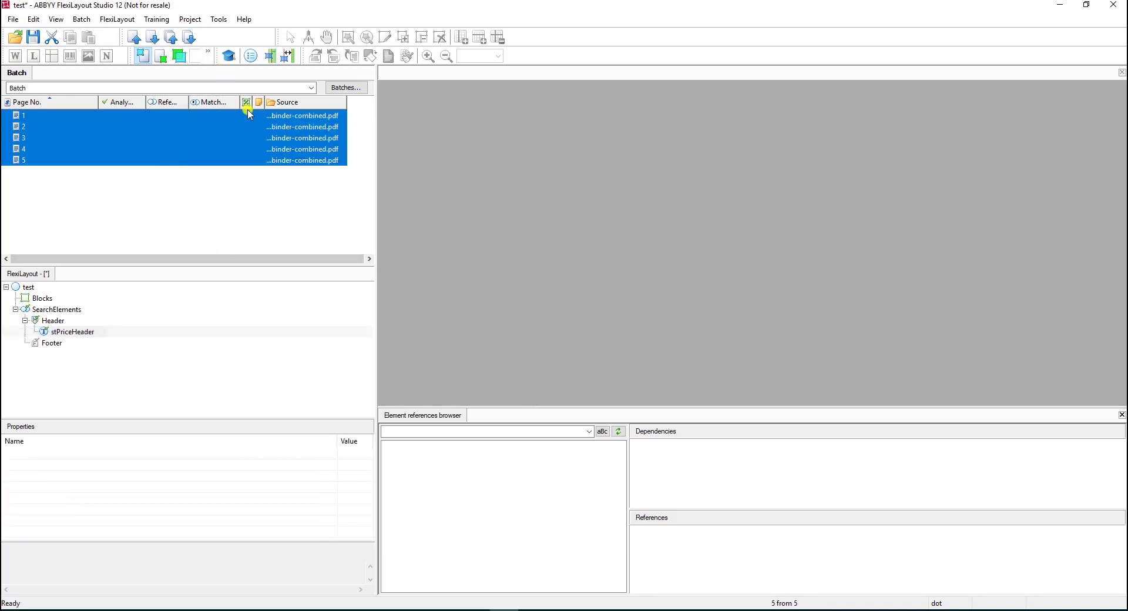
right_click(262, 117)
left_click(288, 121)
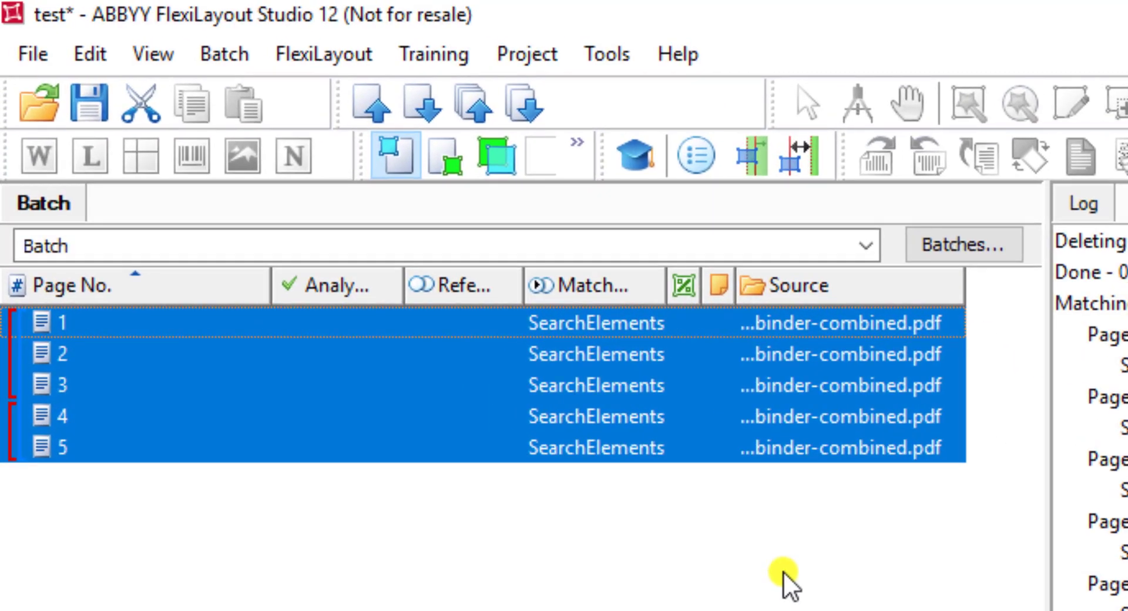
left_click(280, 208)
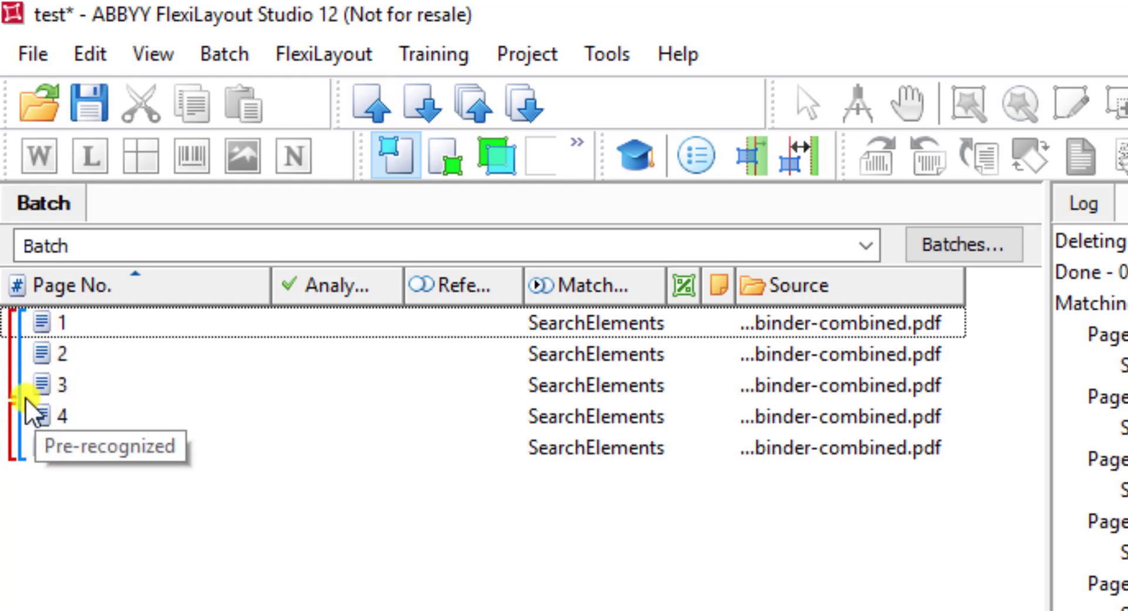
left_click(37, 328)
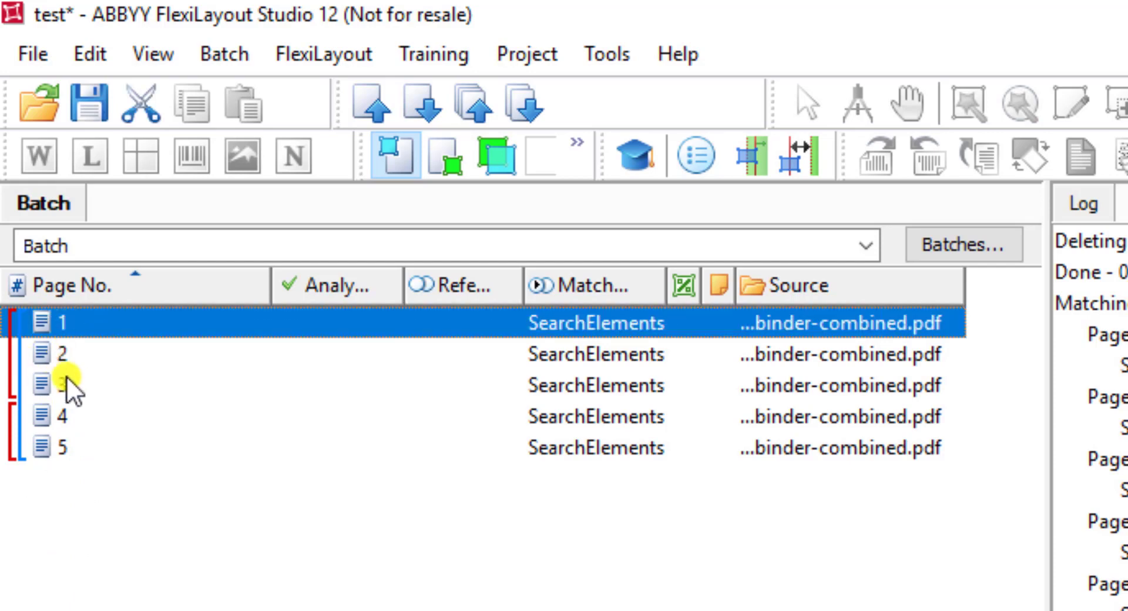
left_click(66, 415)
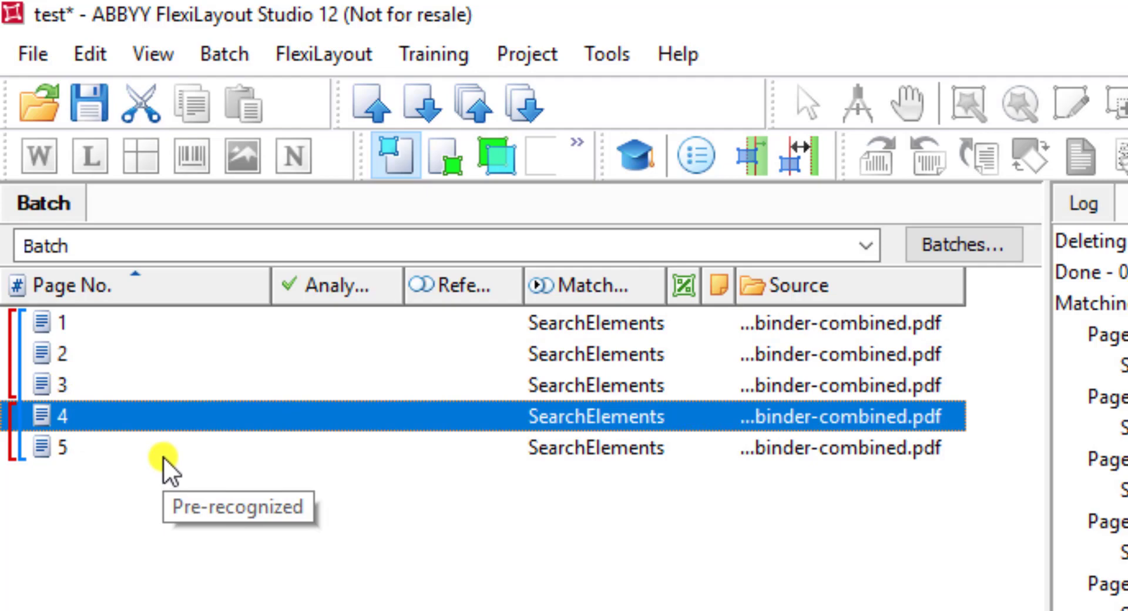
- Assemble pages 1 to 3 into one reference document, matching the first page to Header but not the last page to Footer
left_click(355, 330)
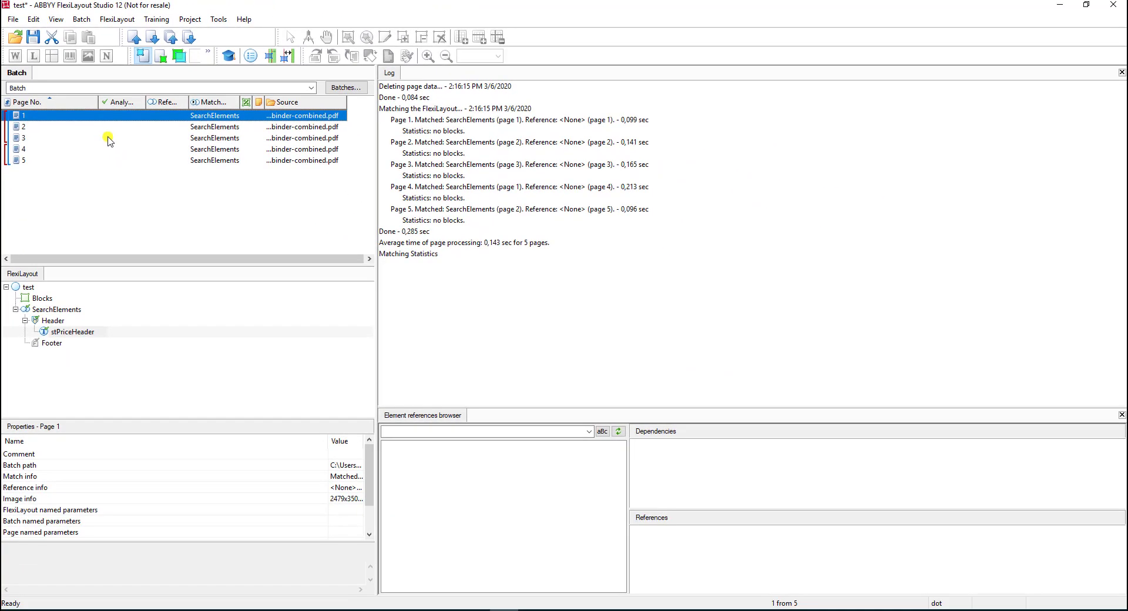
left_click(174, 217, "shift")
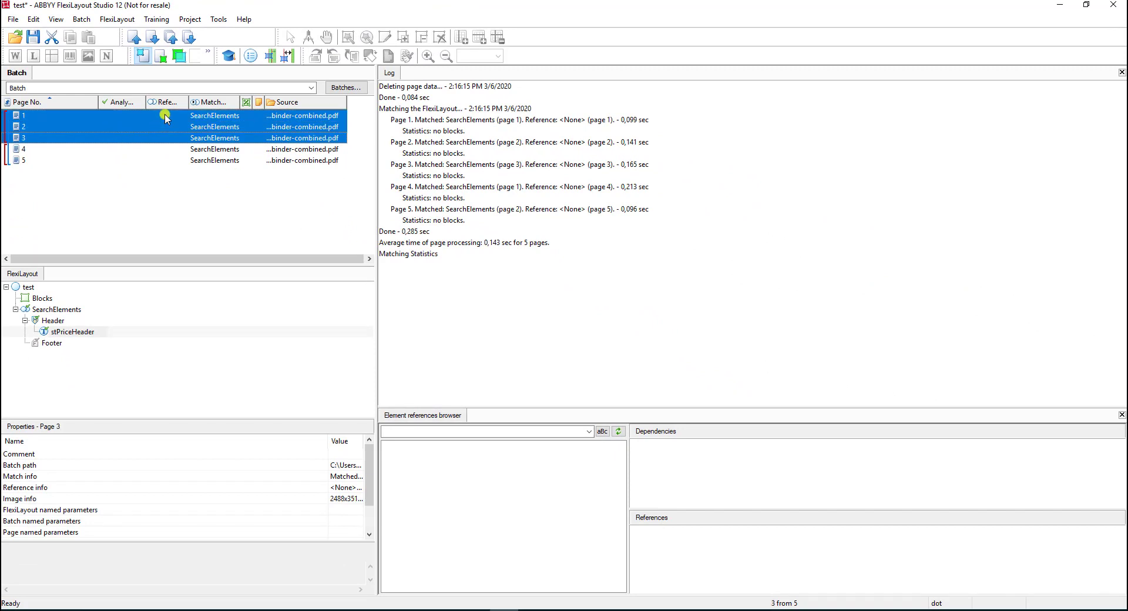
right_click(164, 115)
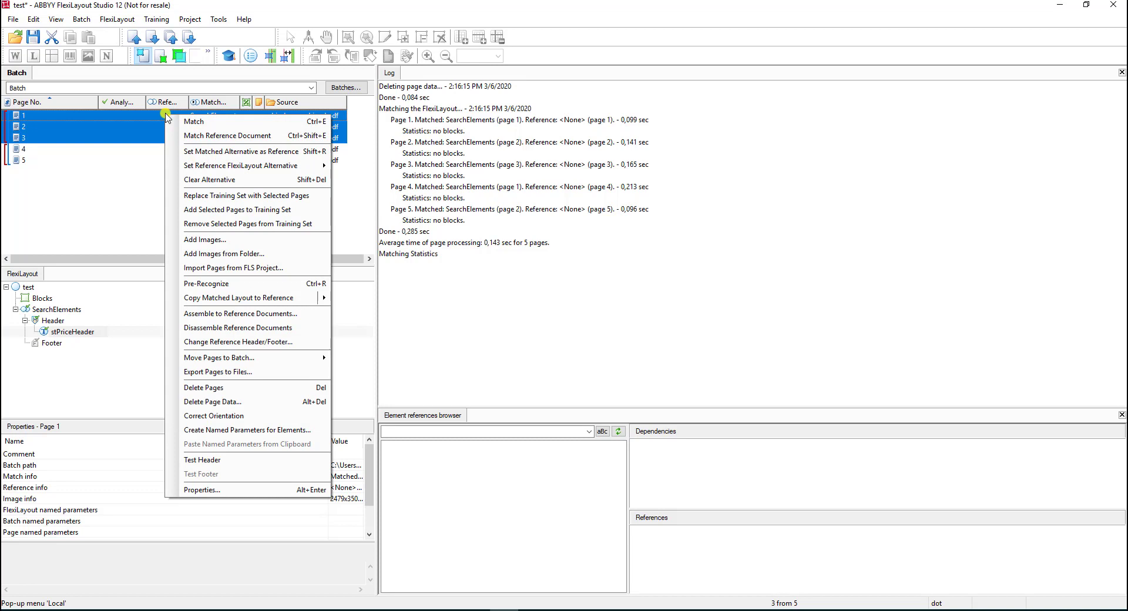
left_click(260, 314)
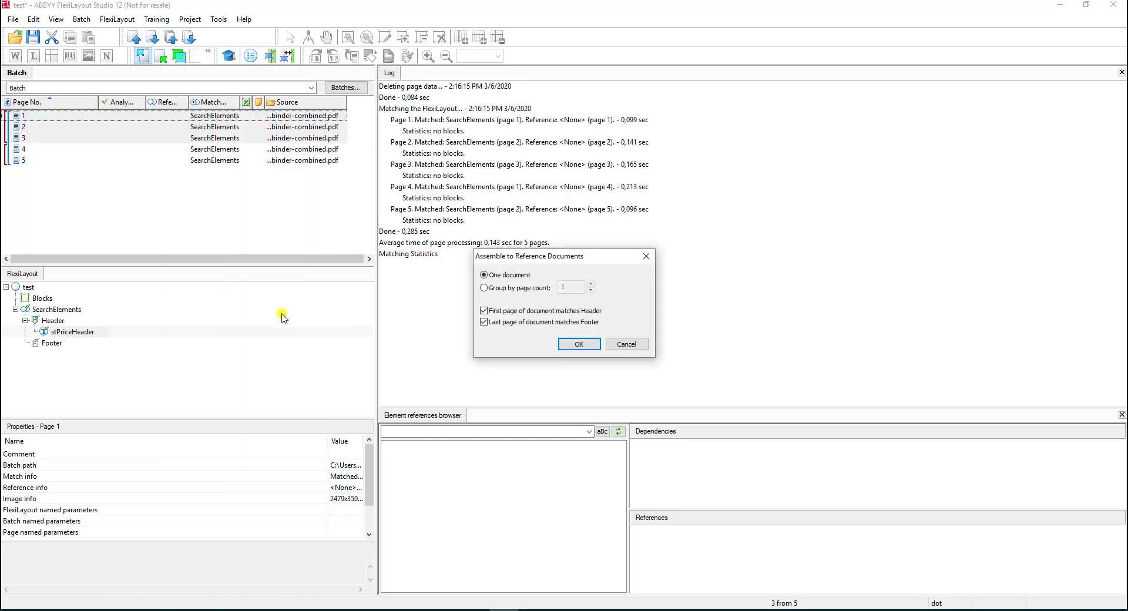
left_click(532, 323)
left_click(567, 345)
- Assemble pages 4 and 5 into one reference document, matching the first page to Header but not the last page to Footer
left_click(142, 149)
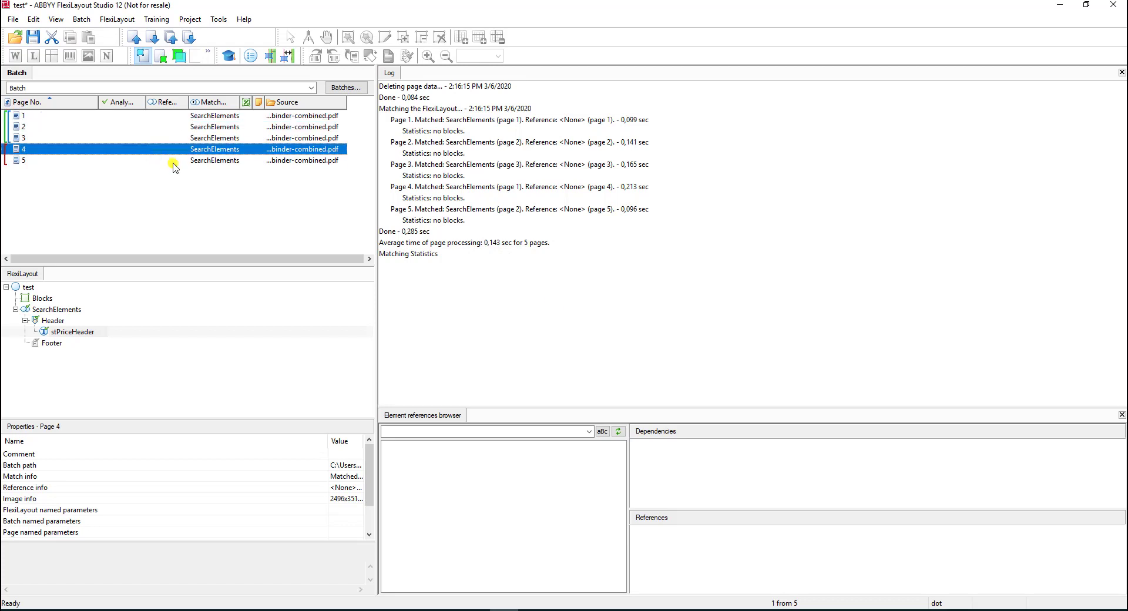
left_click(202, 160, "shift")
right_click(202, 159)
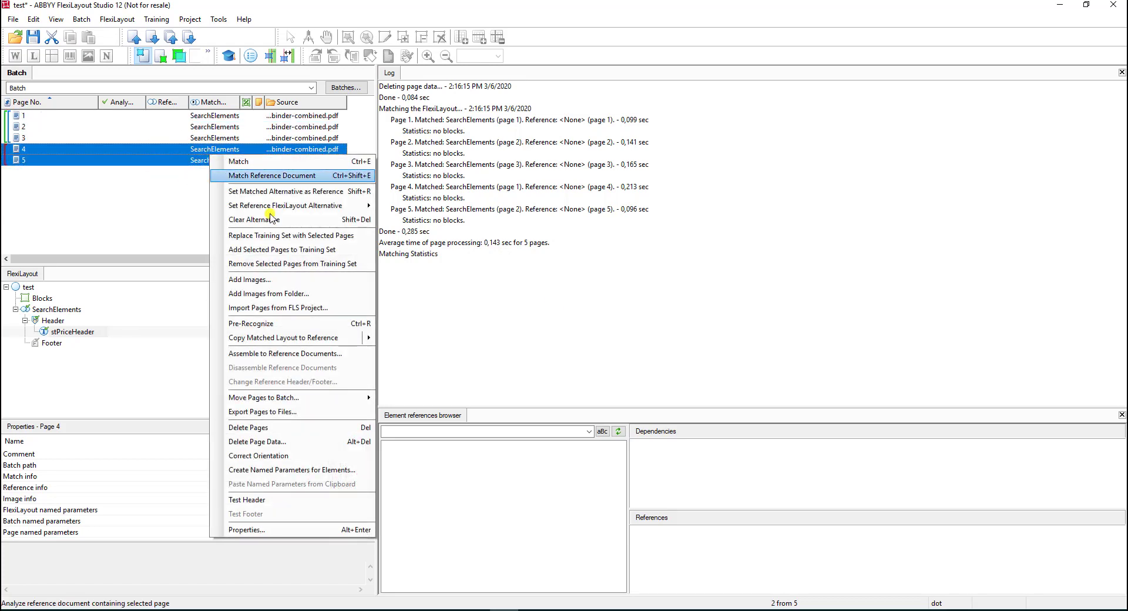
left_click(295, 354)
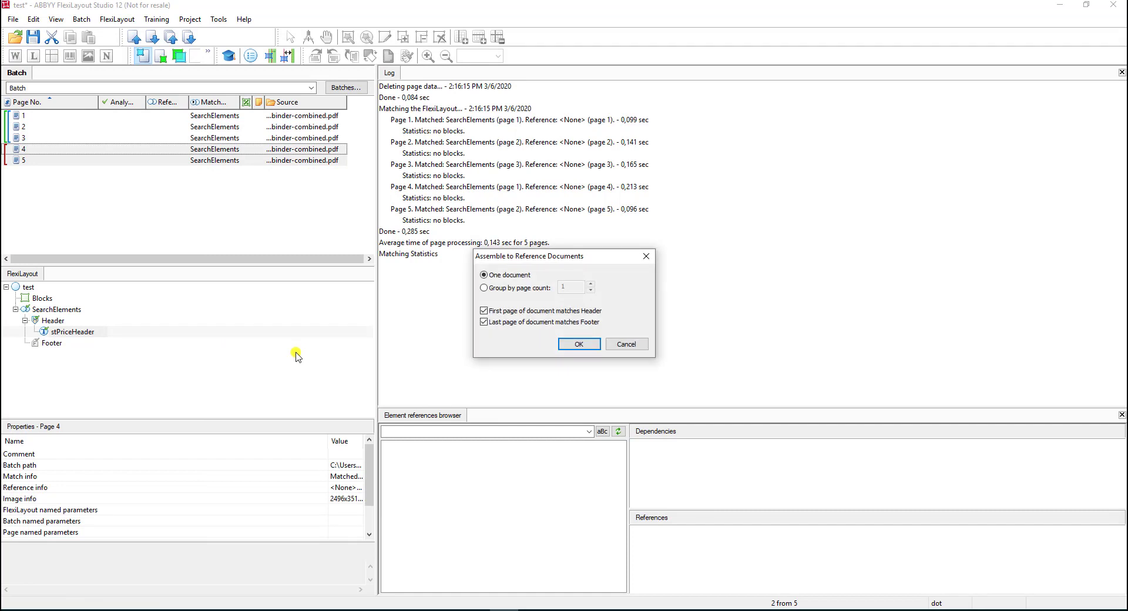
left_click(484, 322)
left_click(586, 345)
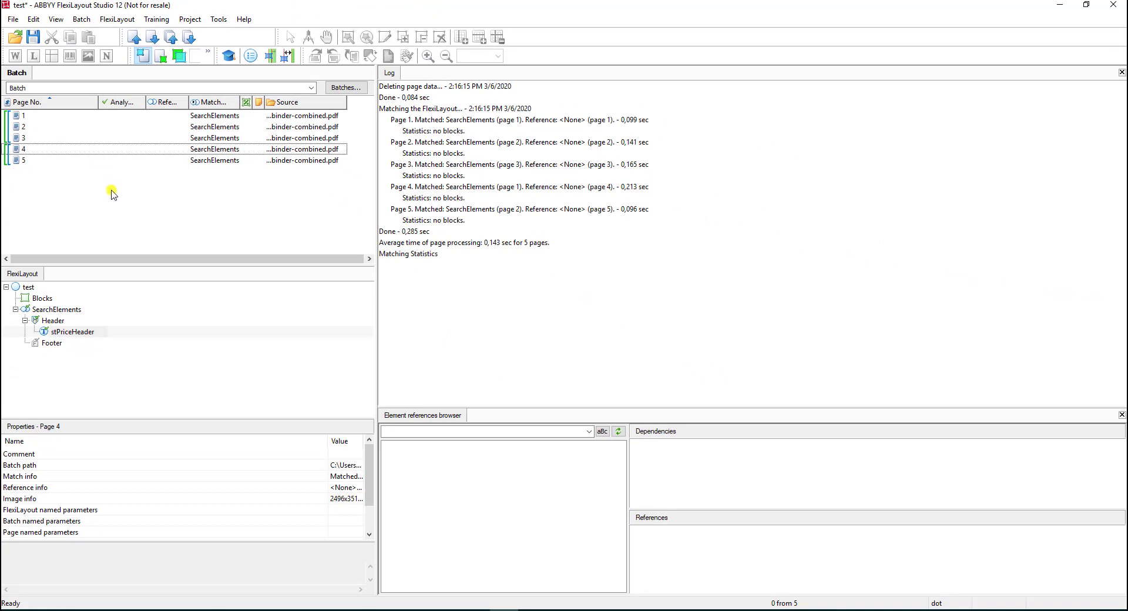
- Match all five batch pages against the FlexiLayout again
left_click_drag(112, 194, 146, 113)
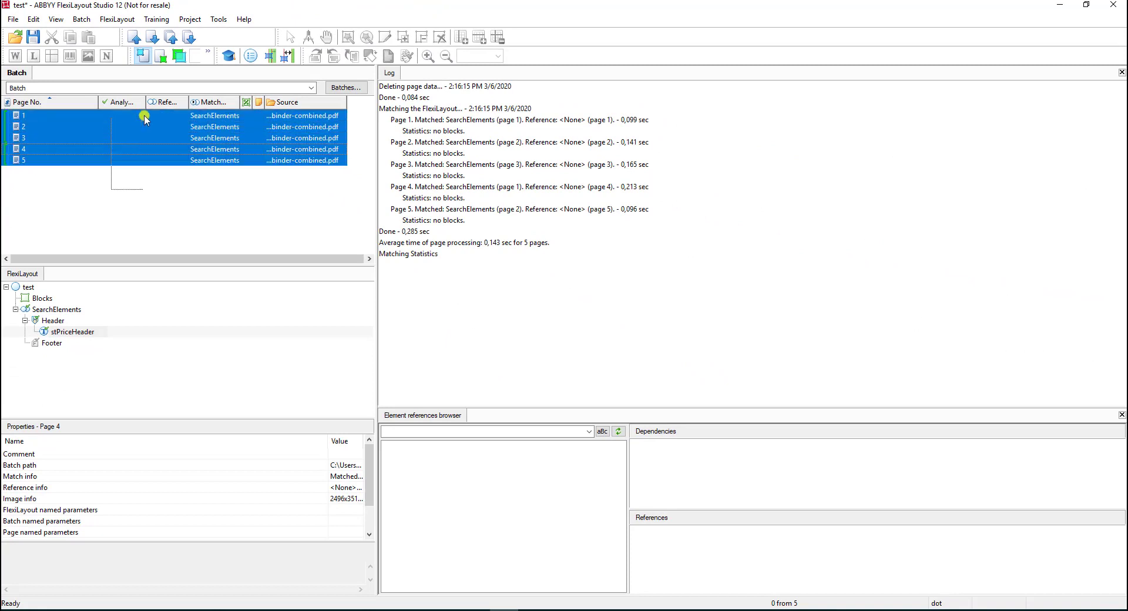
right_click(148, 114)
left_click(174, 121)
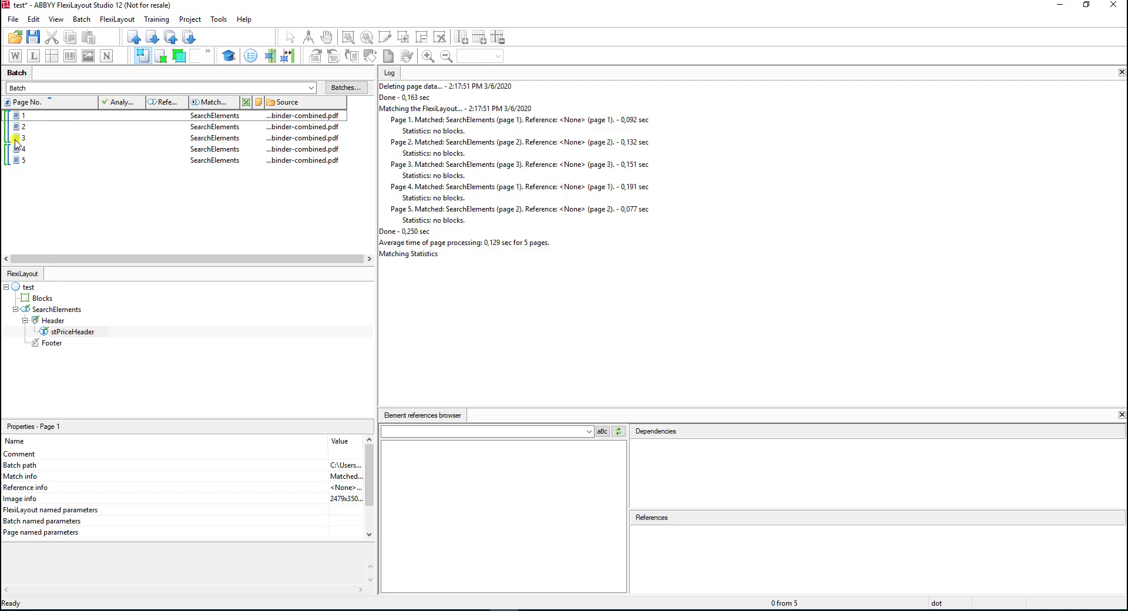
- Open page 1 with its matched layout to check where the Header group's stPriceHeader element is located
left_click(60, 321)
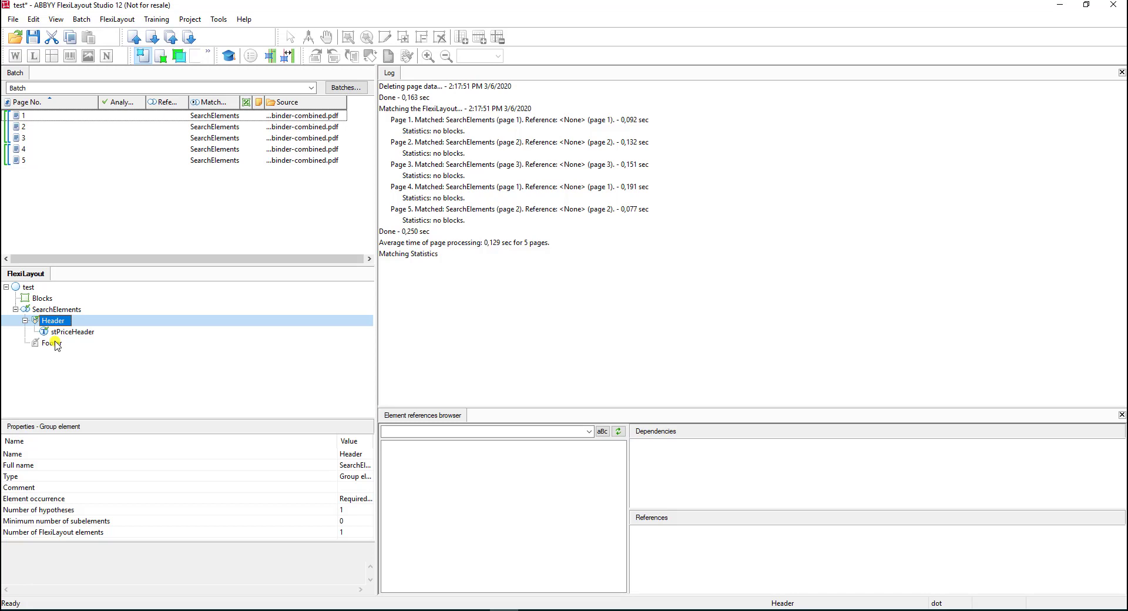
double_click(298, 116)
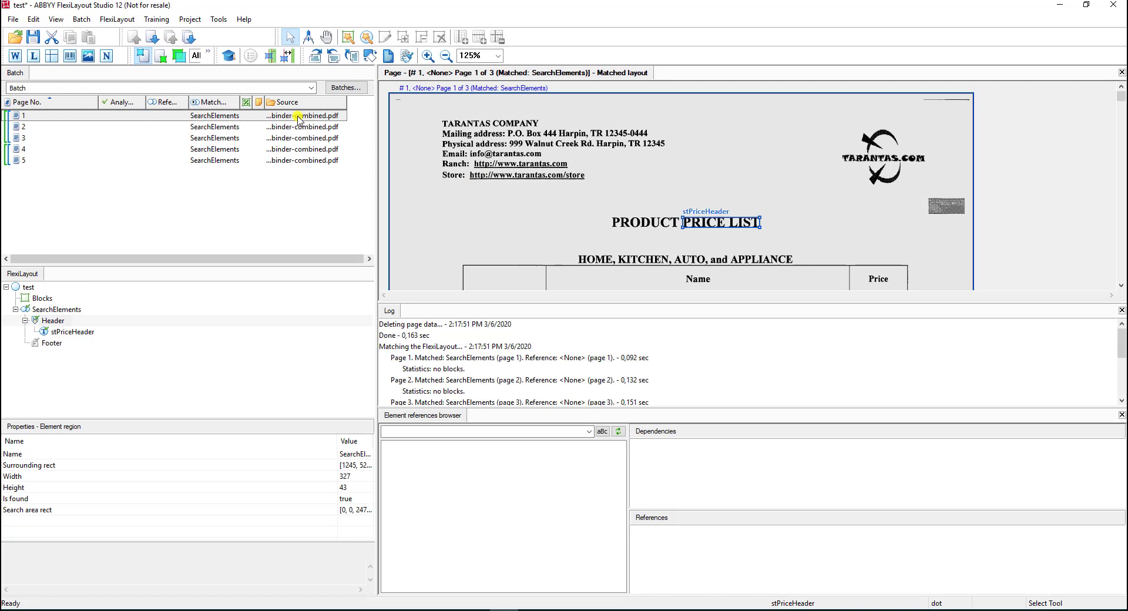
right_click(73, 310)
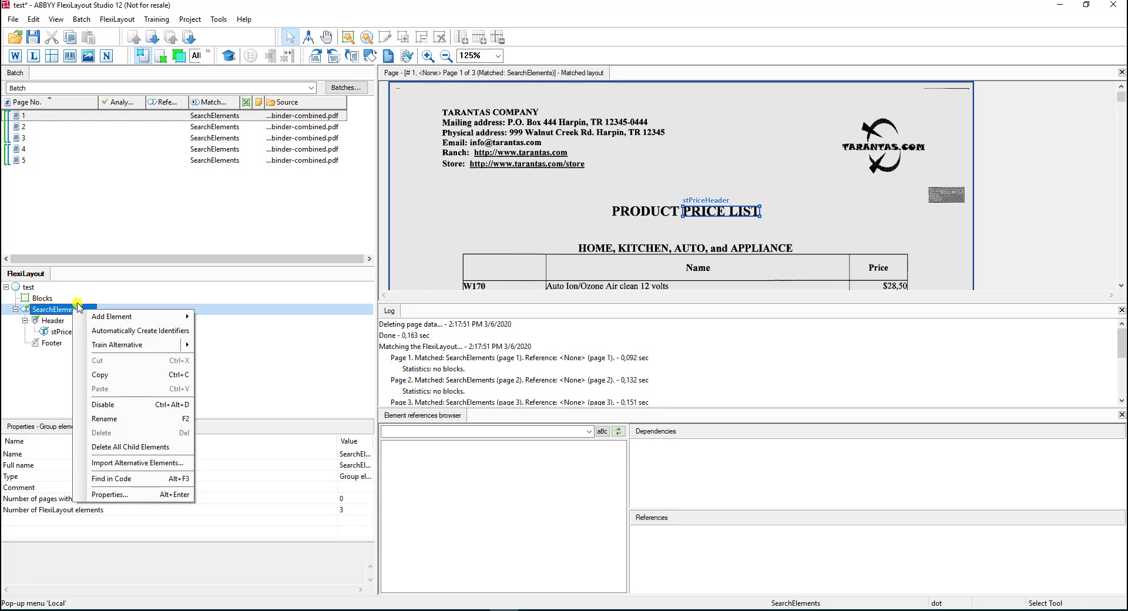
left_click(170, 198)
left_click(7, 116)
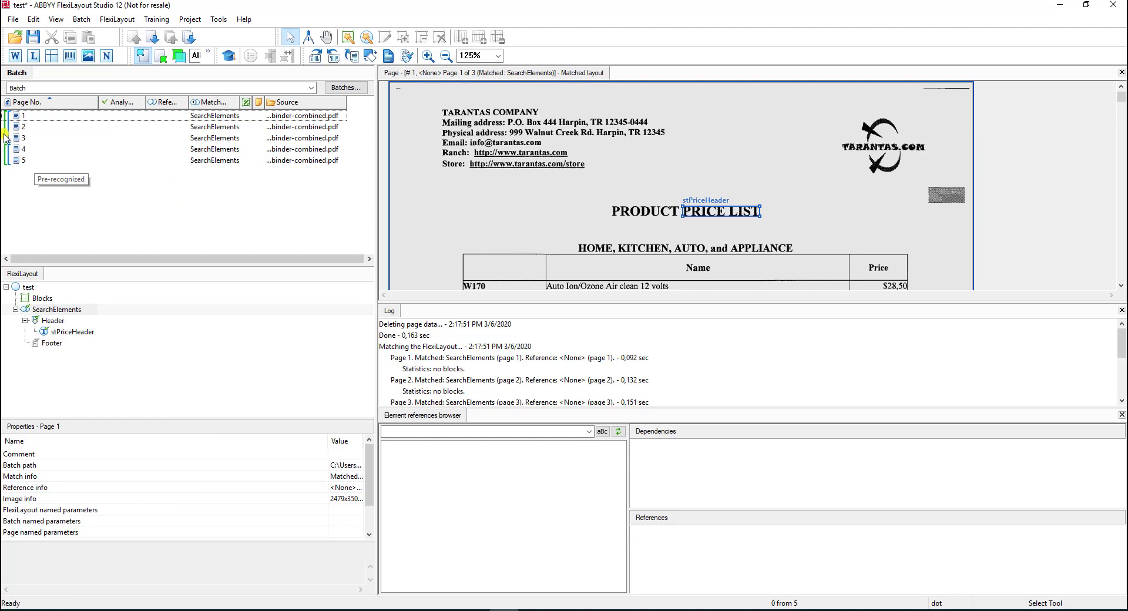